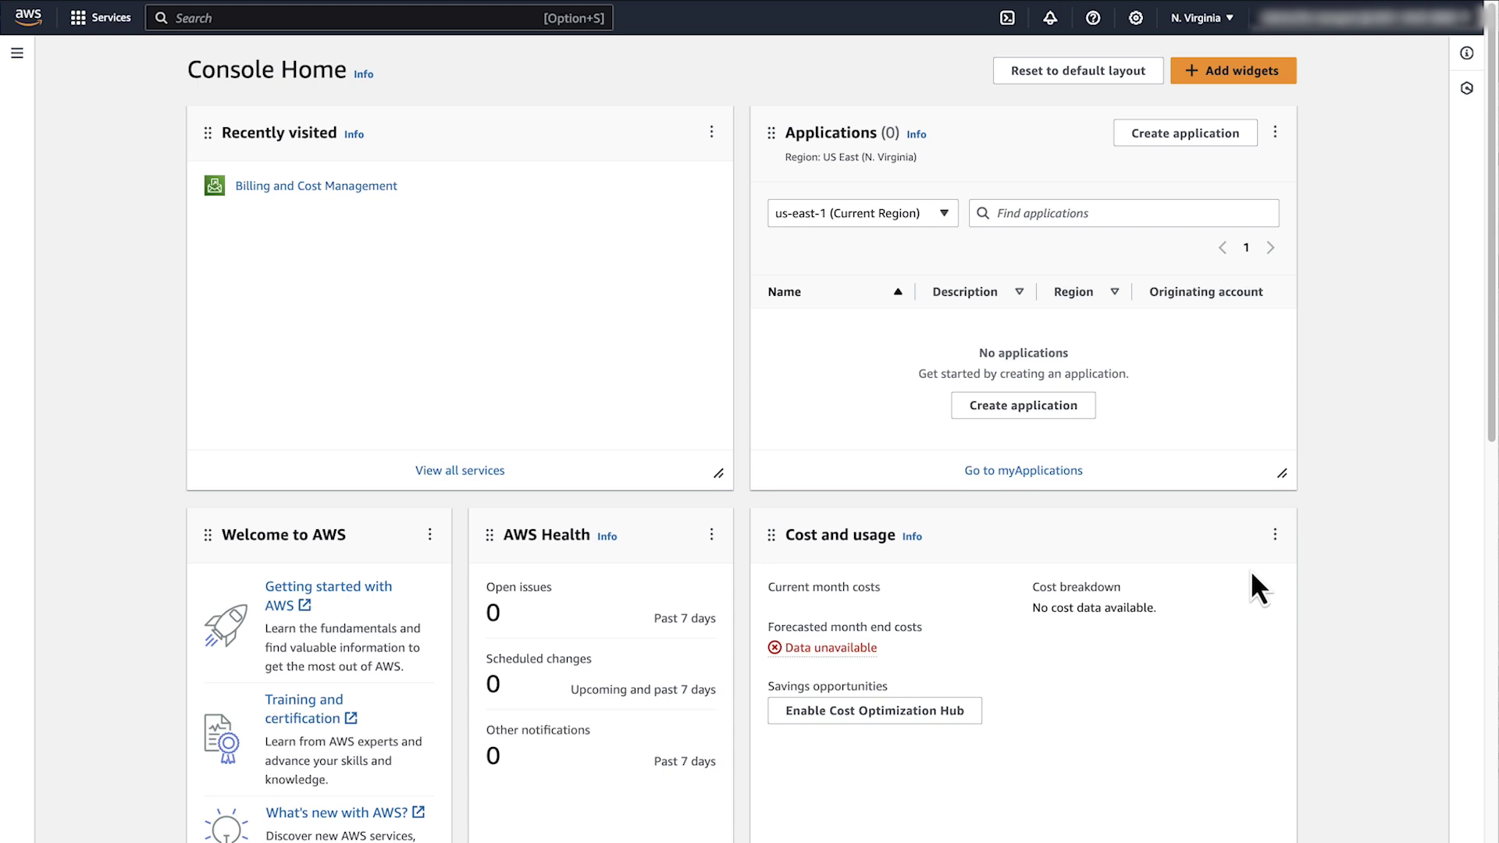
Switch the console region to US East (Ohio) and search for Service Quotas
left_click(1218, 19)
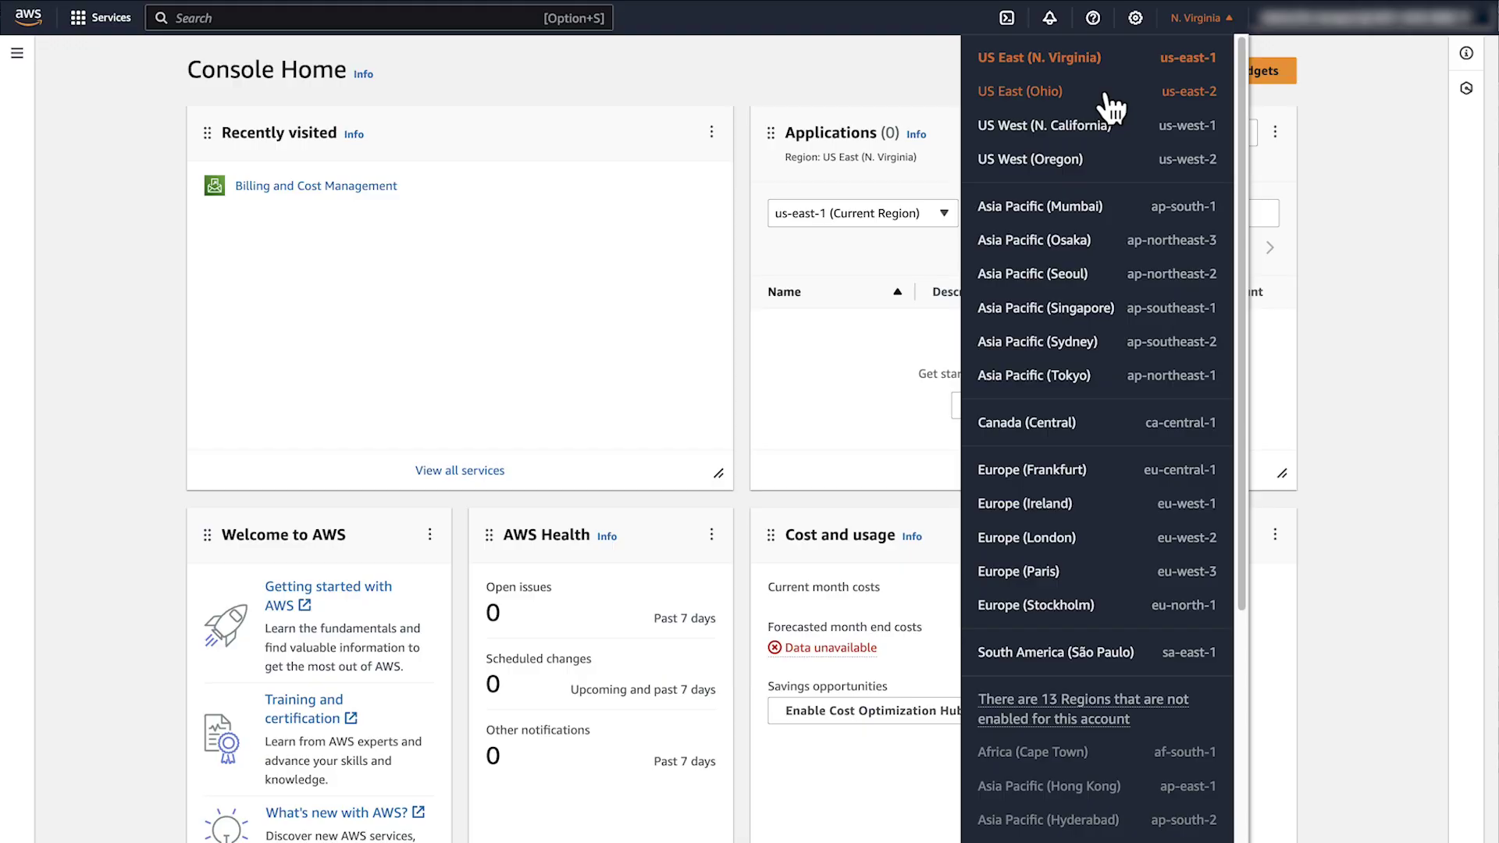
left_click(1020, 91)
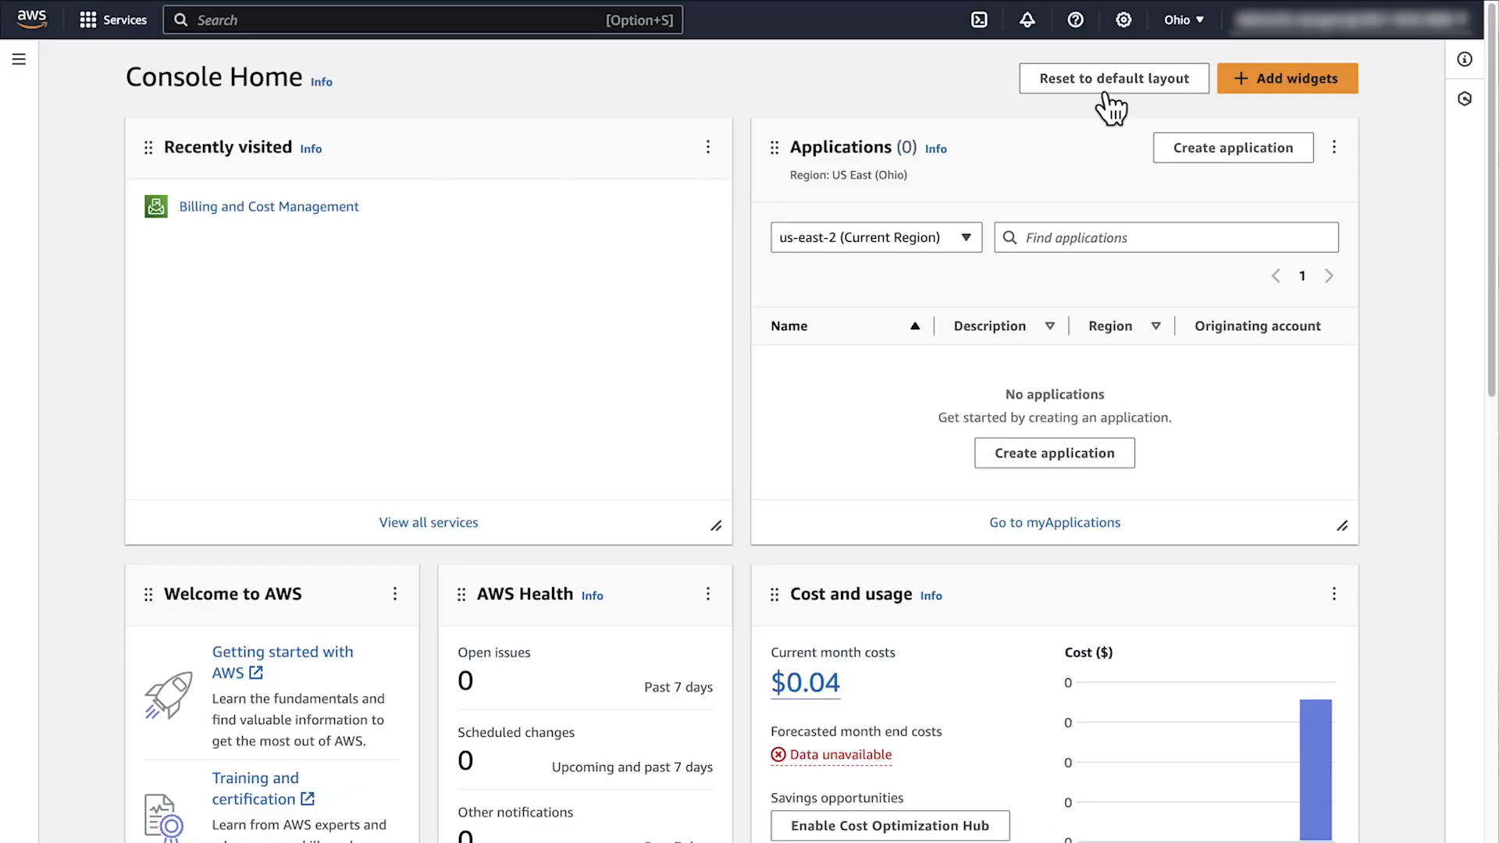
left_click(467, 21)
type("service")
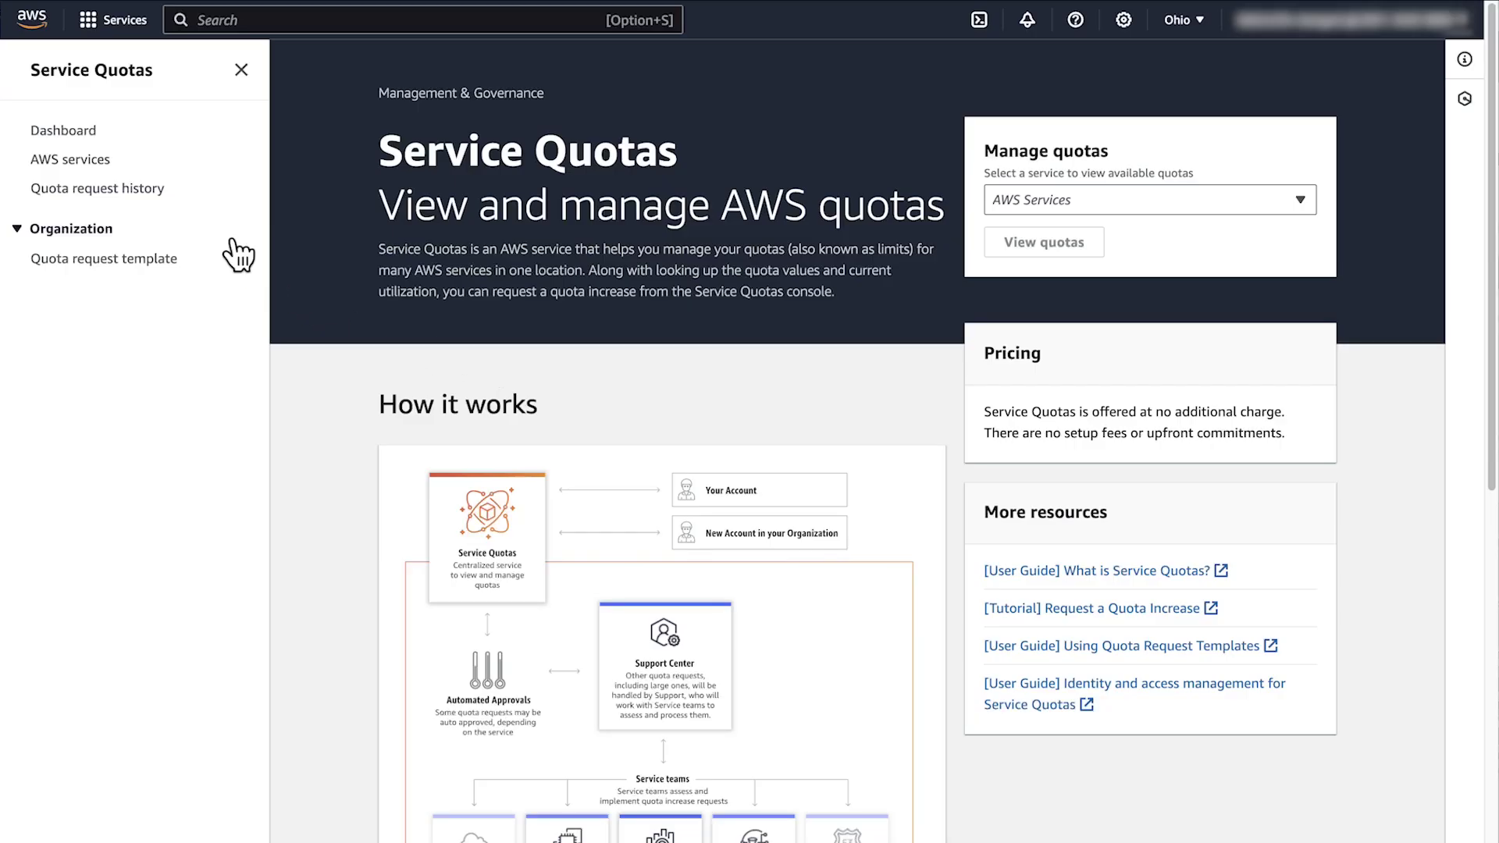
Open the Amazon EC2 quotas via an 'amazon el' filter, then filter quota names by 'on-dem'
left_click(70, 161)
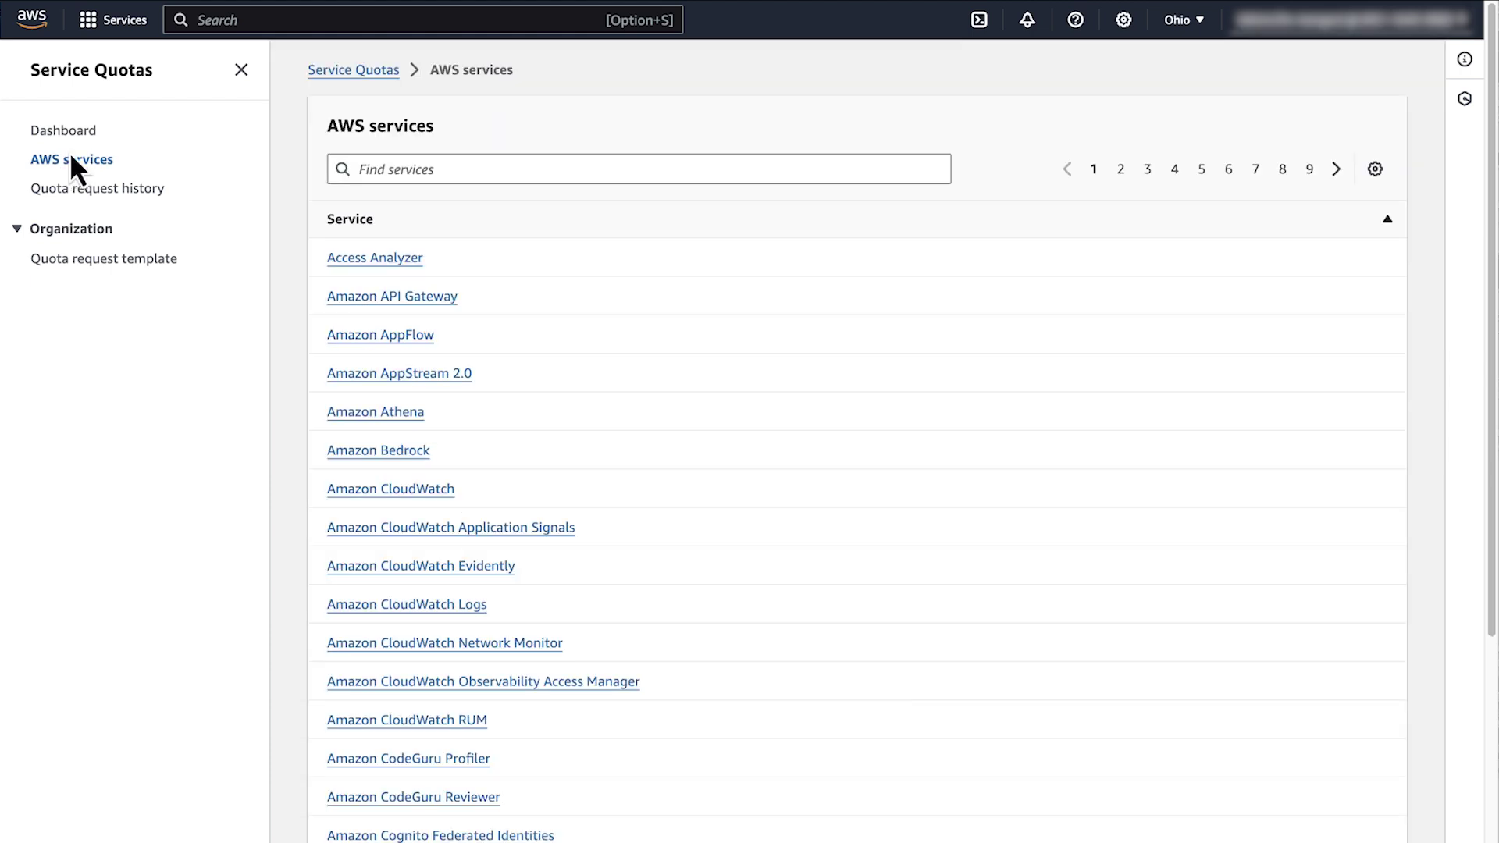
left_click(388, 170)
type("amazon el")
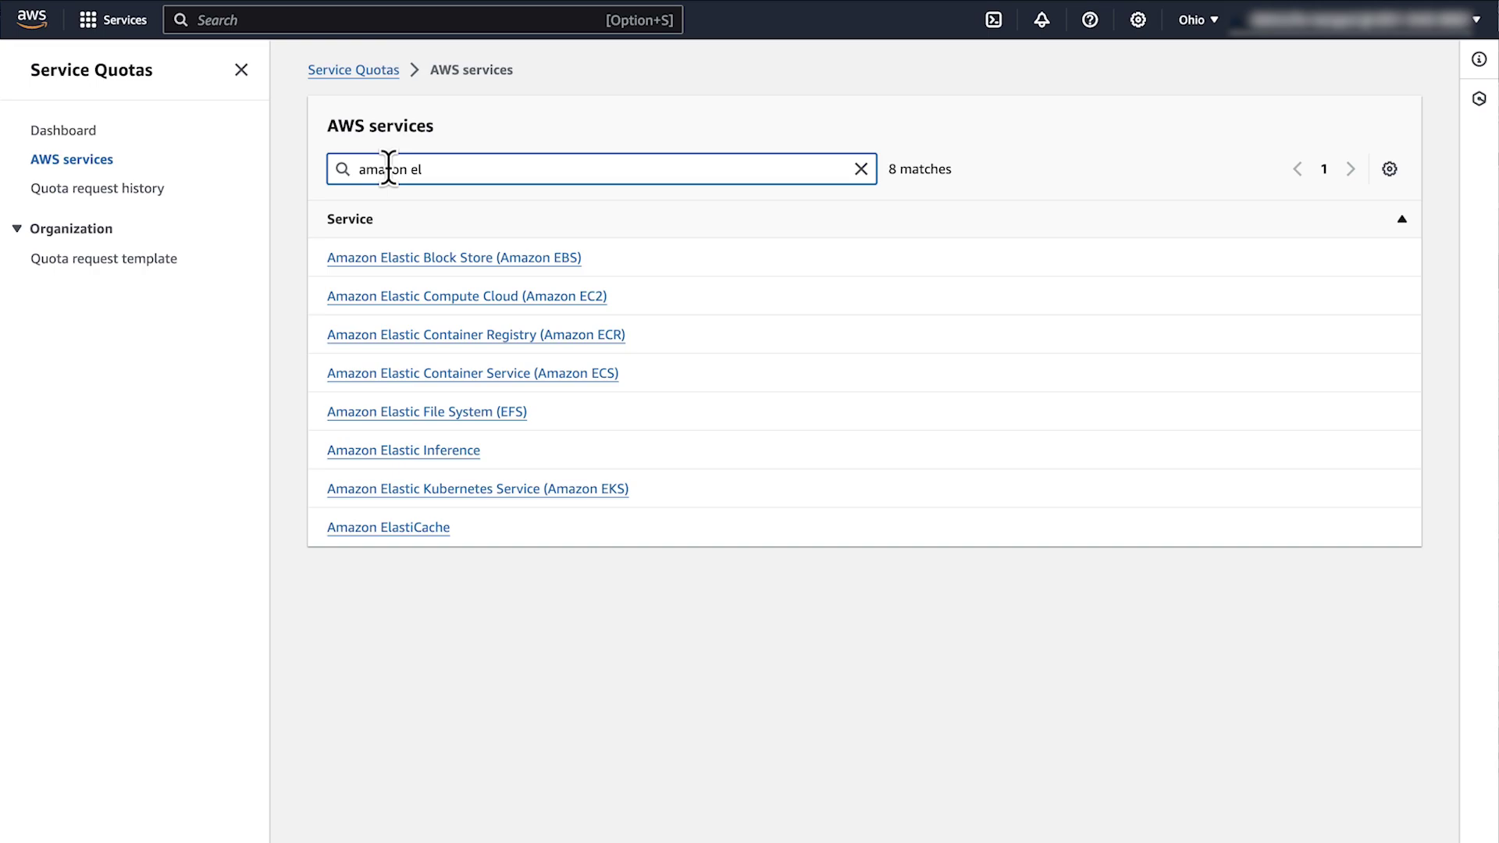
left_click(454, 296)
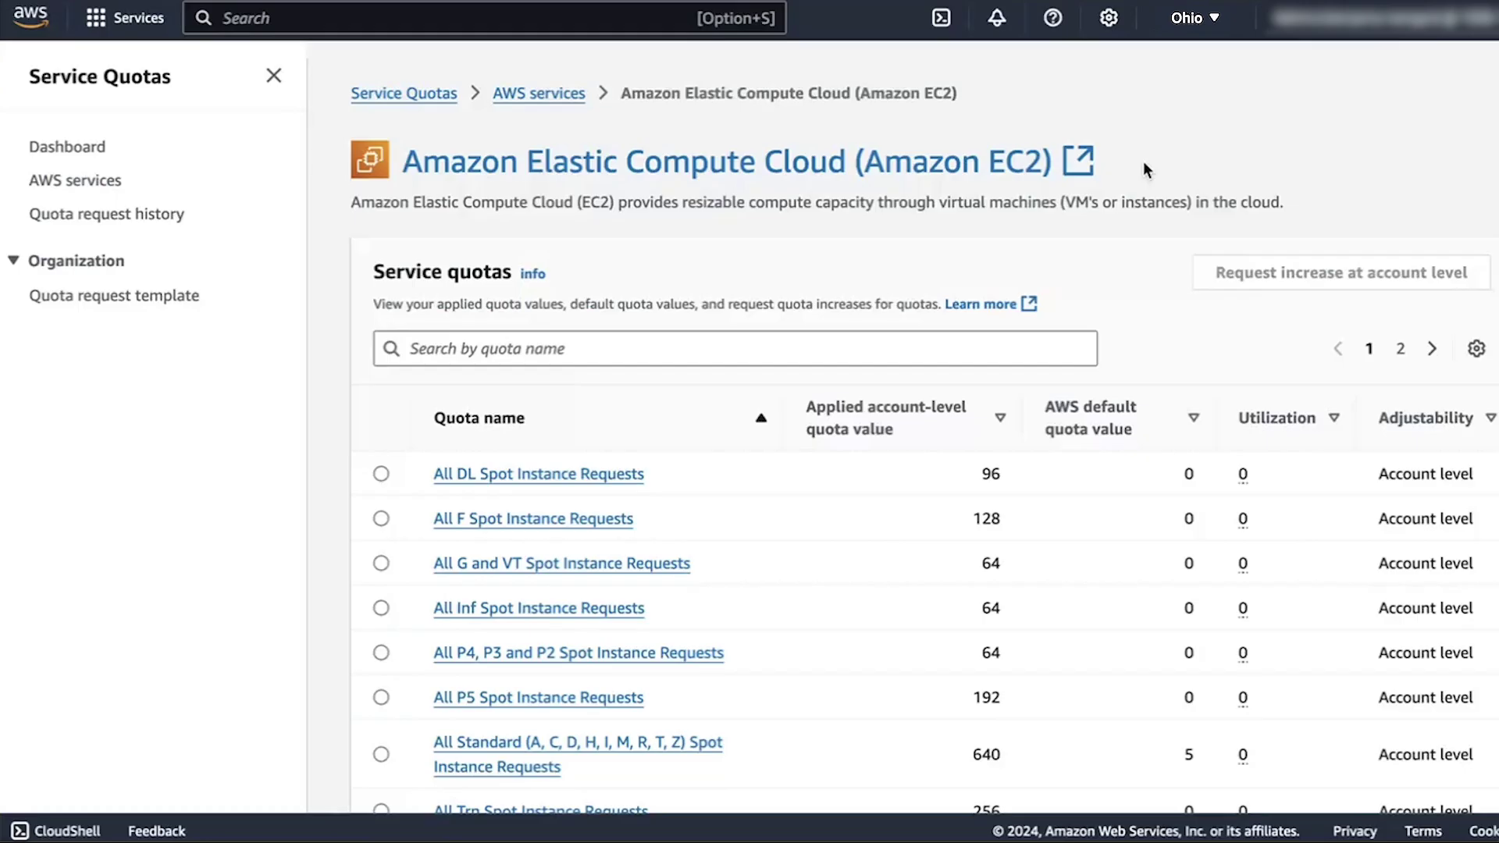
left_click(452, 353)
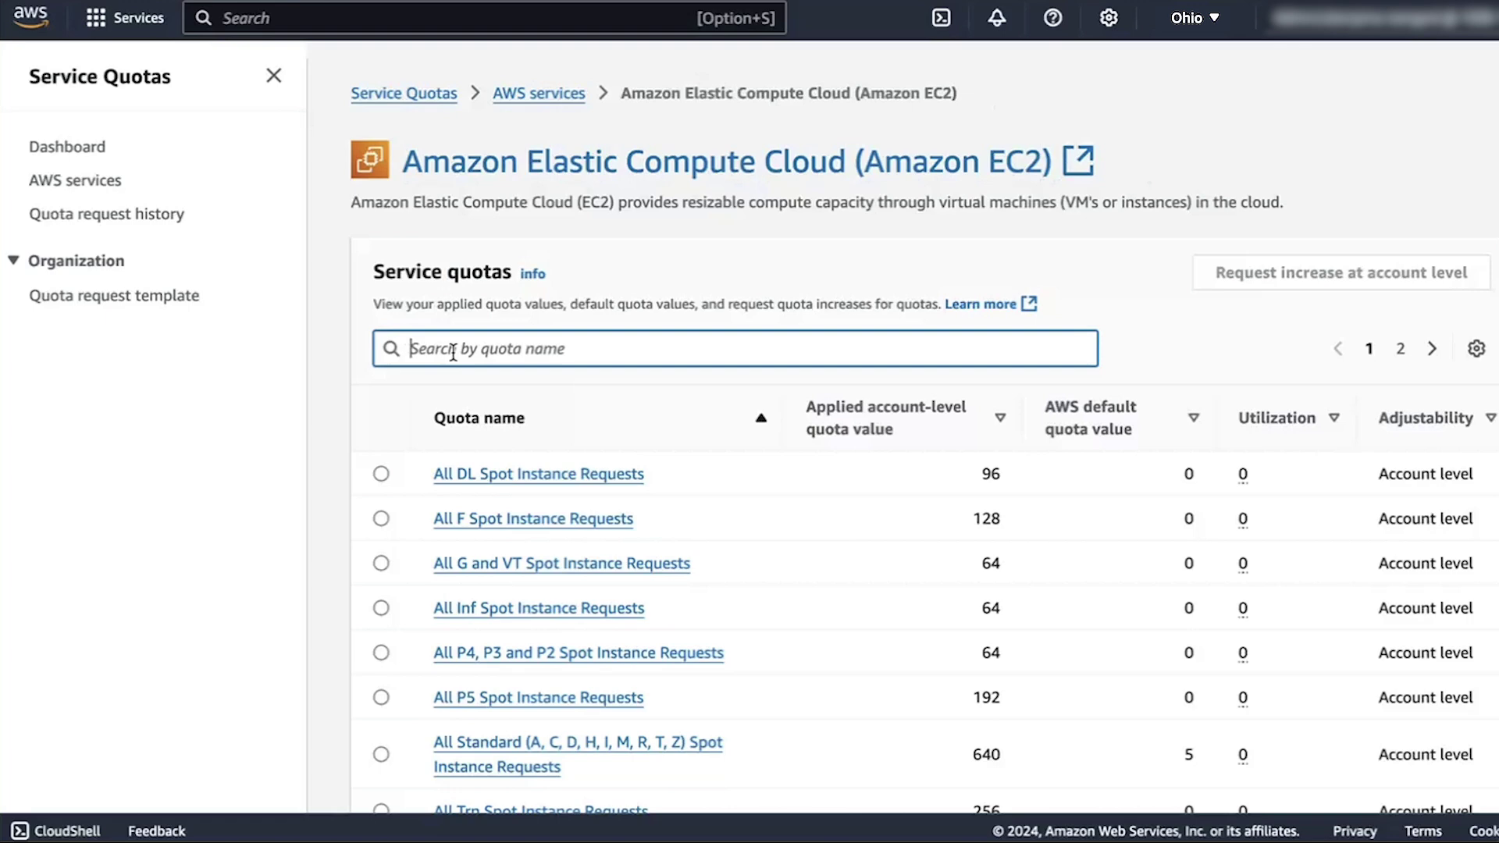
type("on")
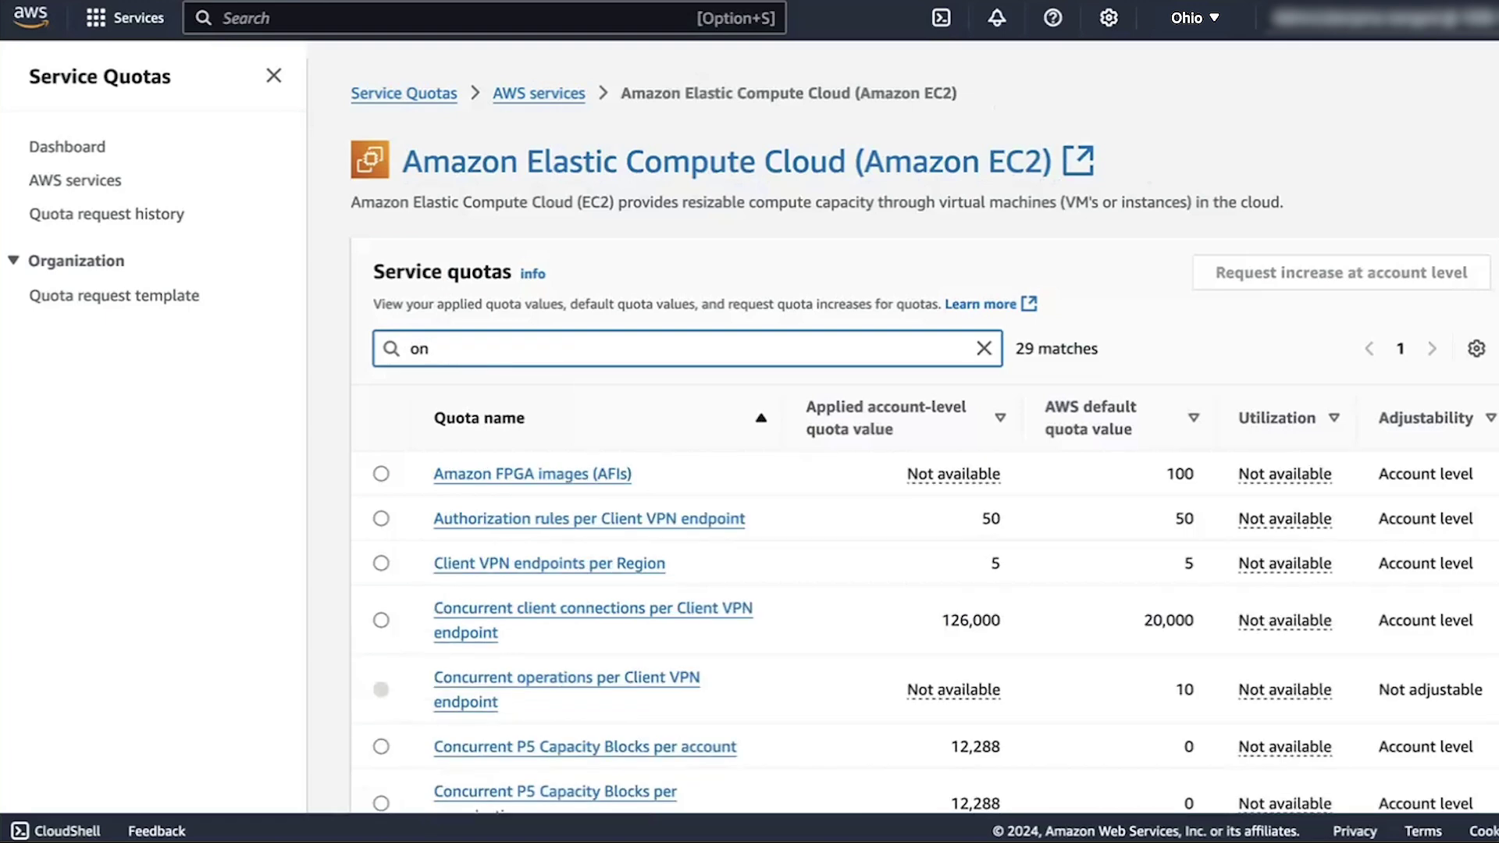
type("-dem")
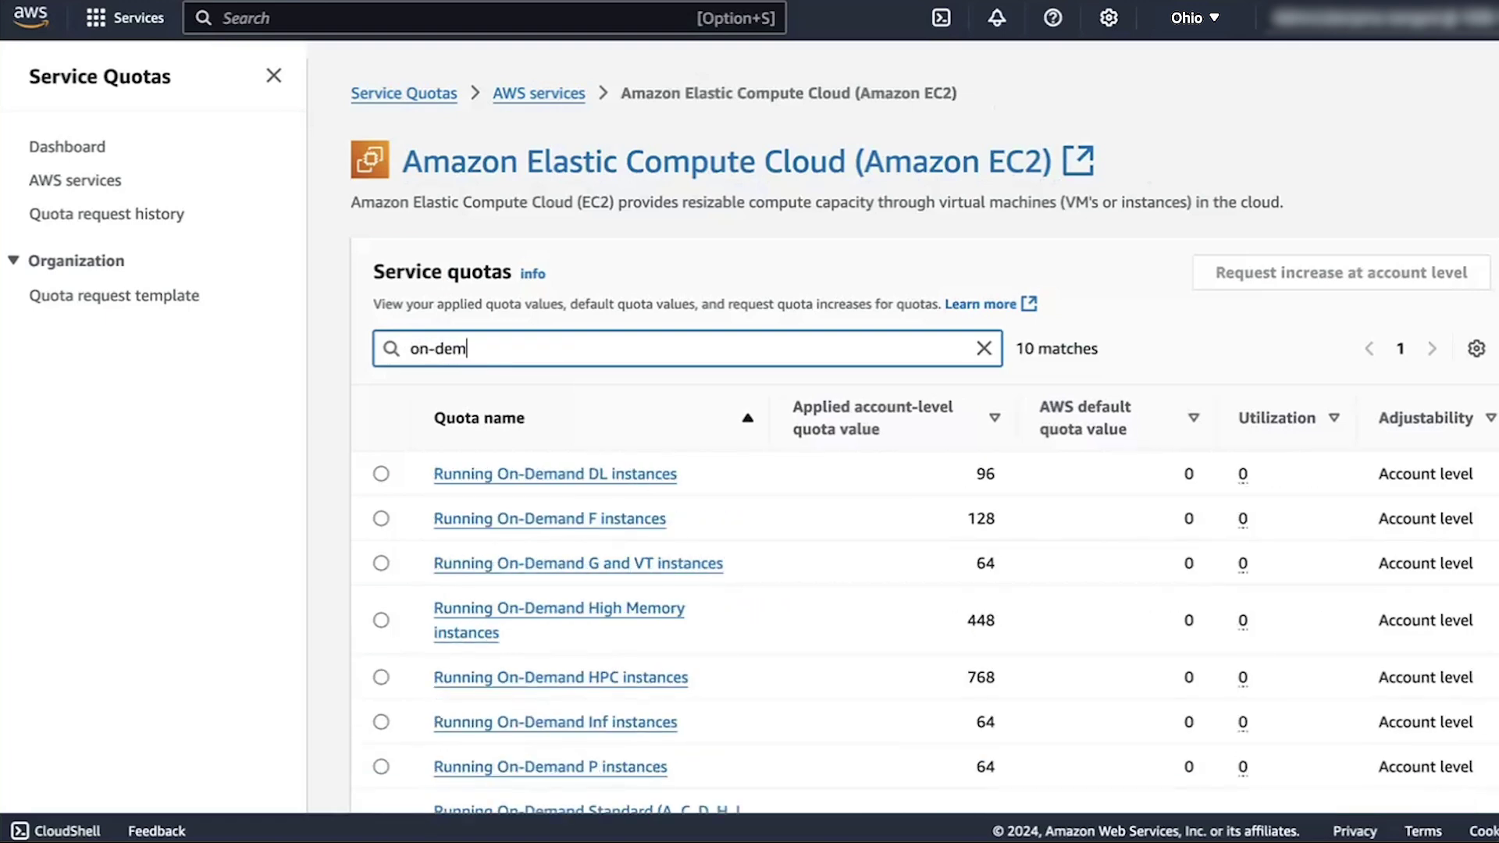
scroll(609, 527, "down", 2)
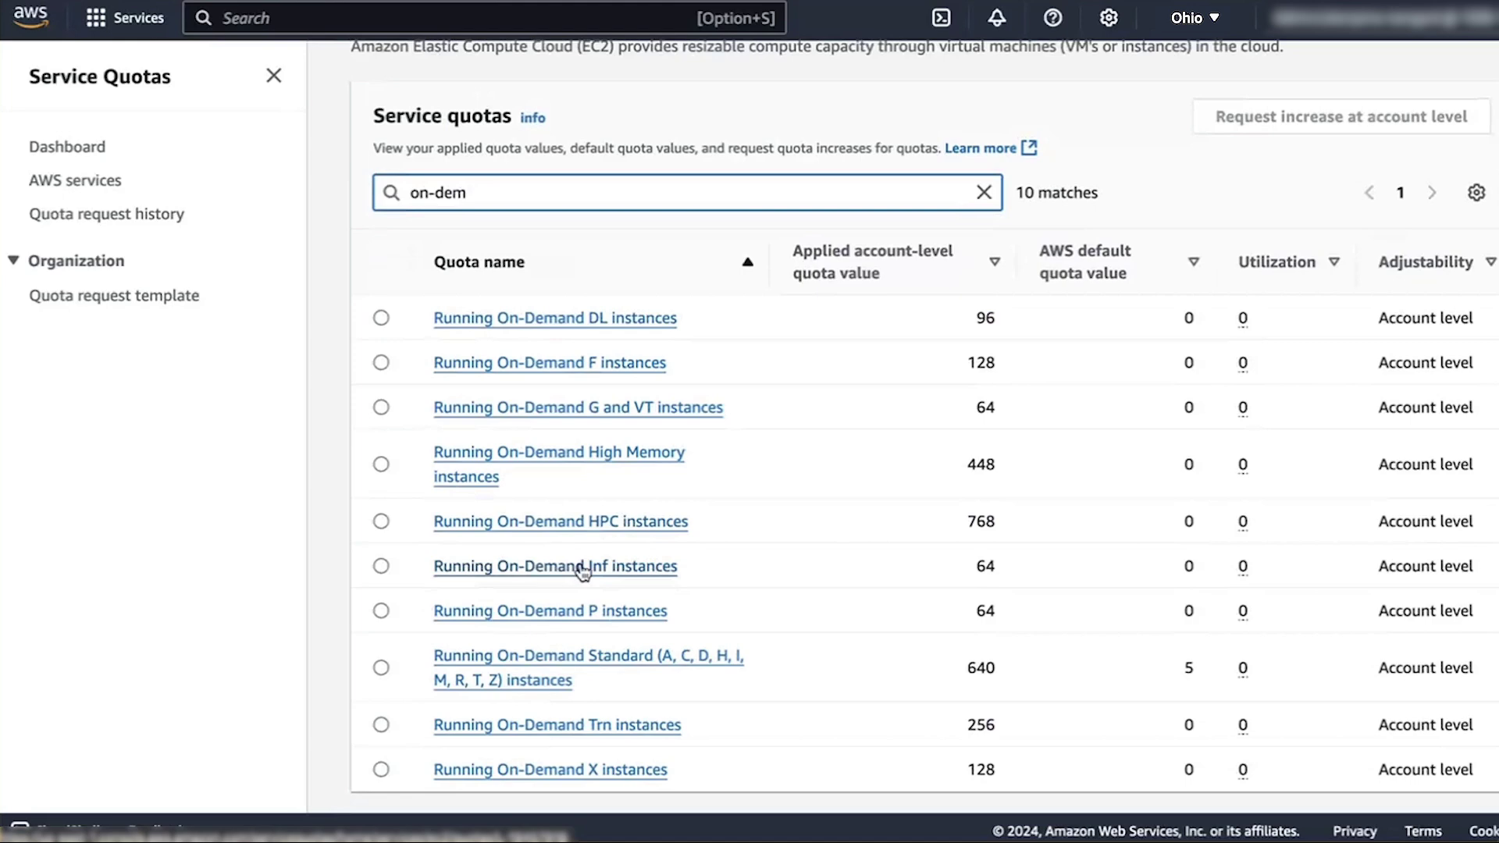
Open the 'Running On-Demand Standard (A, C, D, H, I, M, R, T, Z) instances' quota, applied value 640
left_click(534, 660)
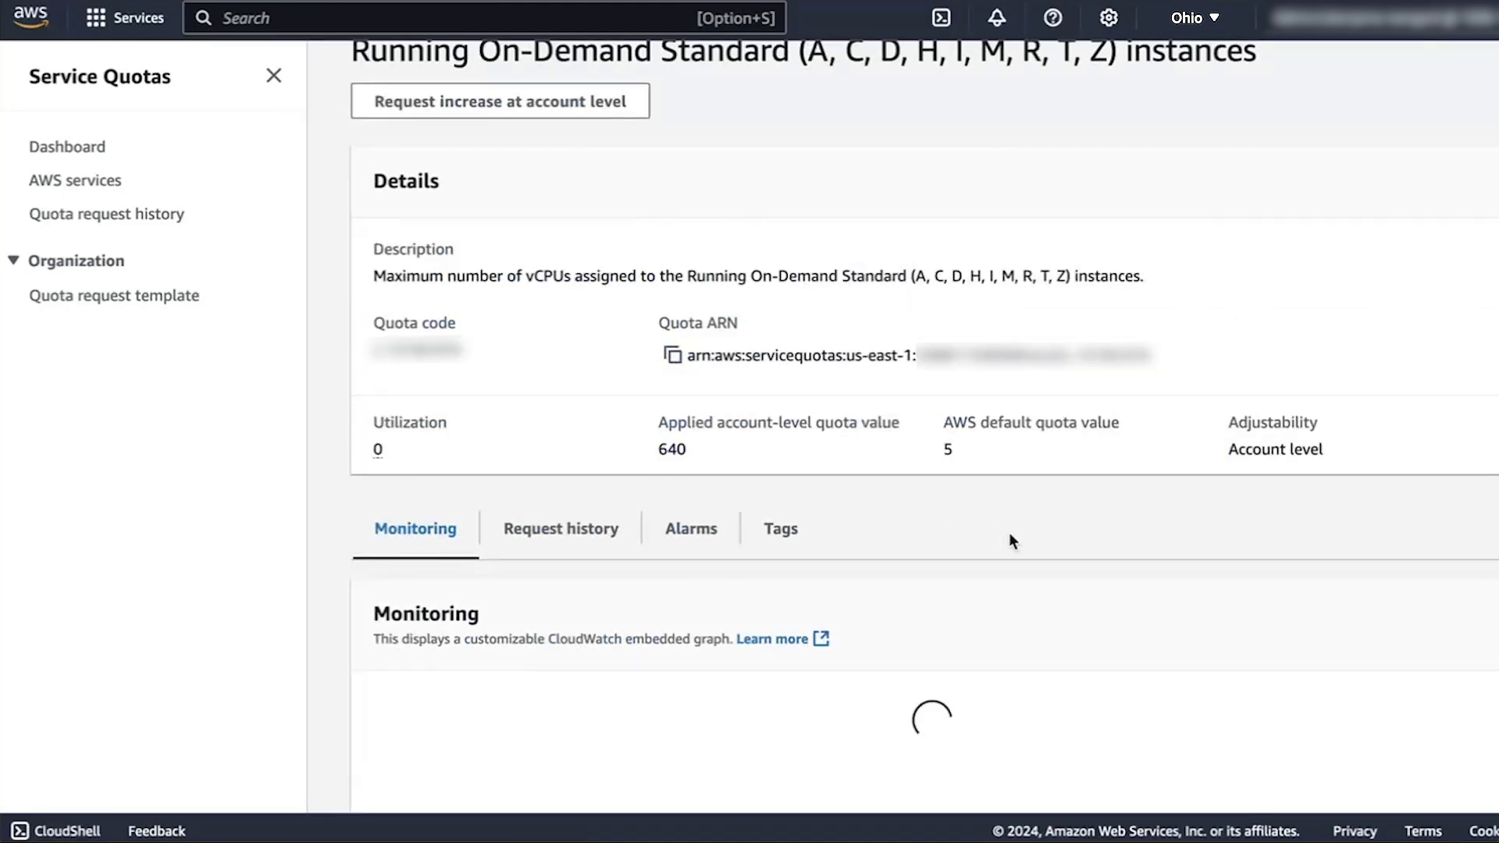
scroll(1009, 532, "up", 2)
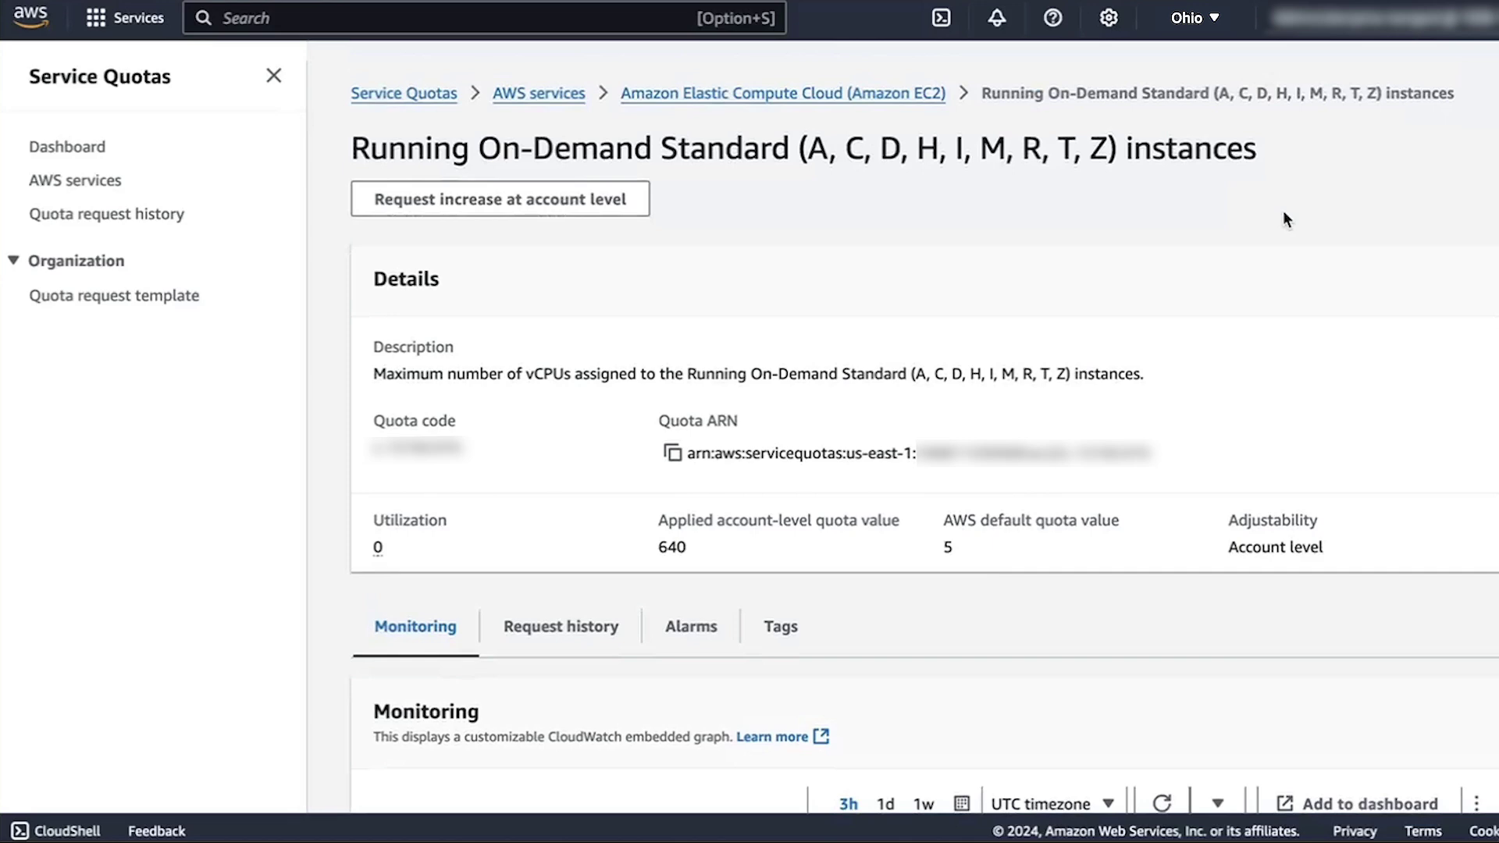
Request an account-level increase of the Standard instances quota value from 640 to 1280
left_click(551, 199)
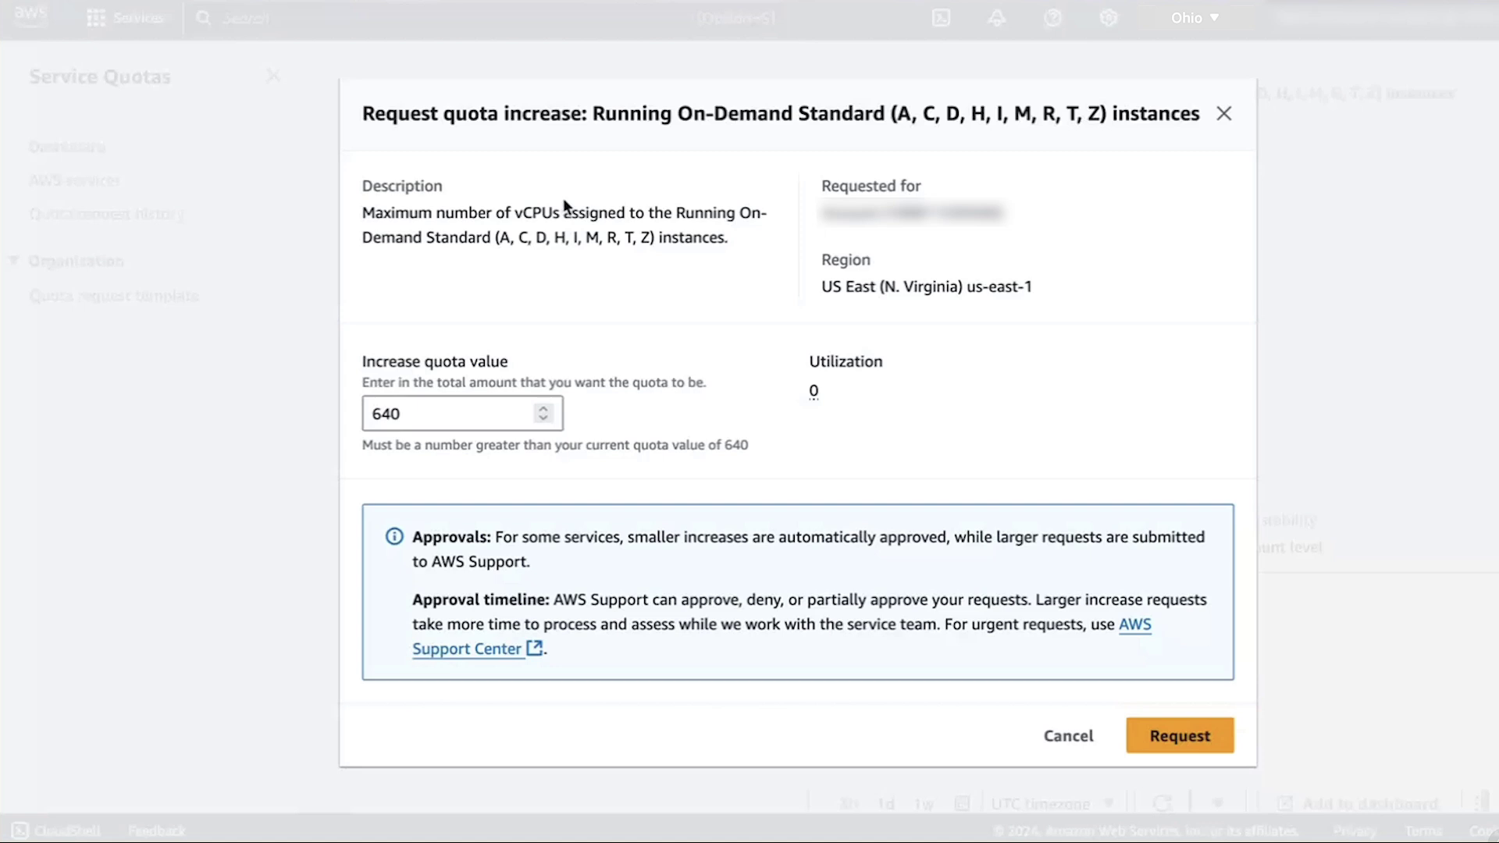
left_click(422, 413)
key("ctrl+a")
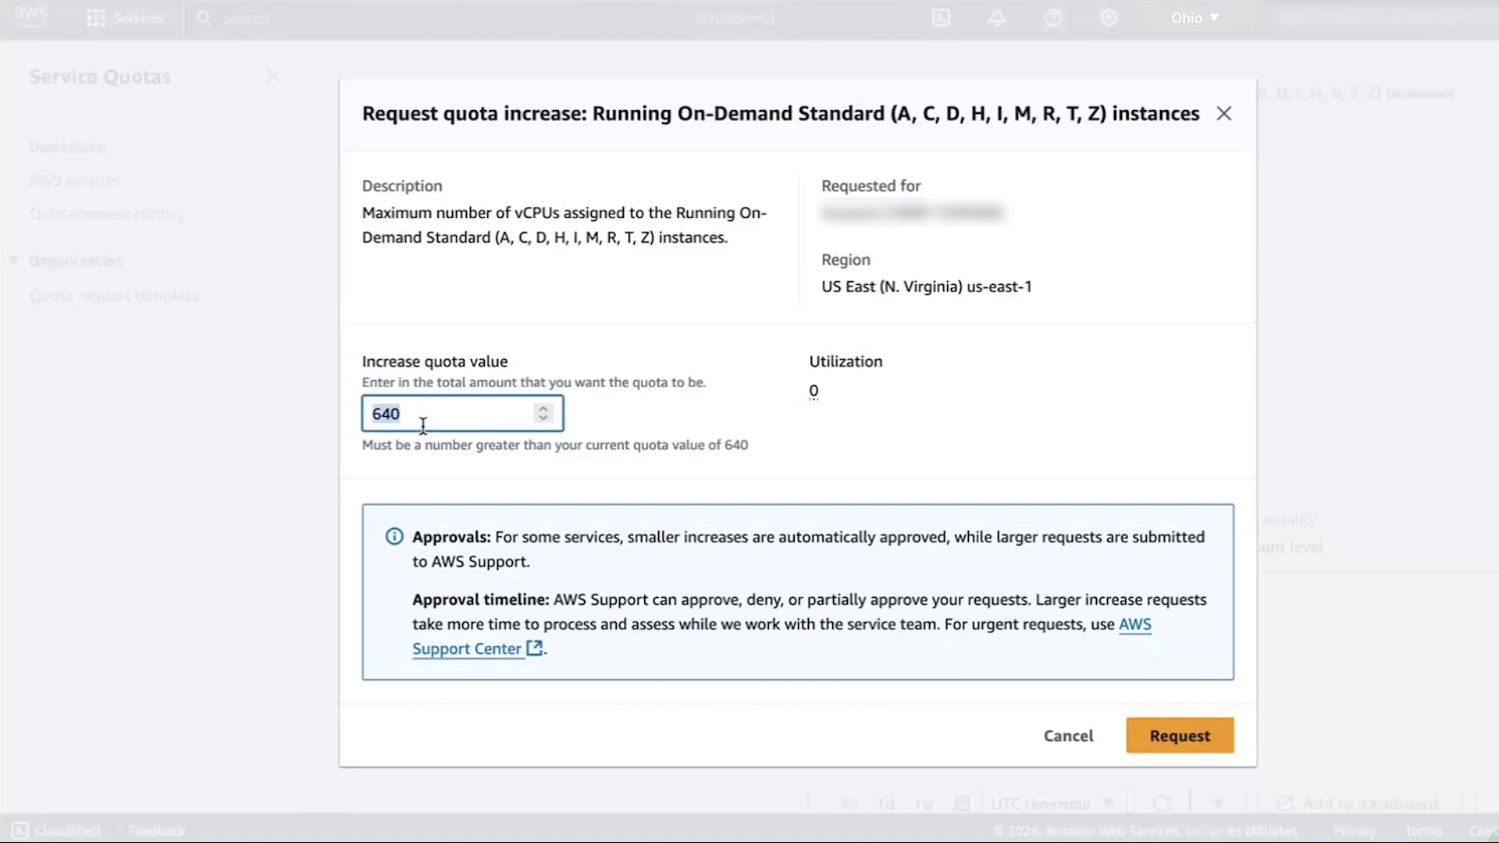
type("1280")
left_click(1180, 737)
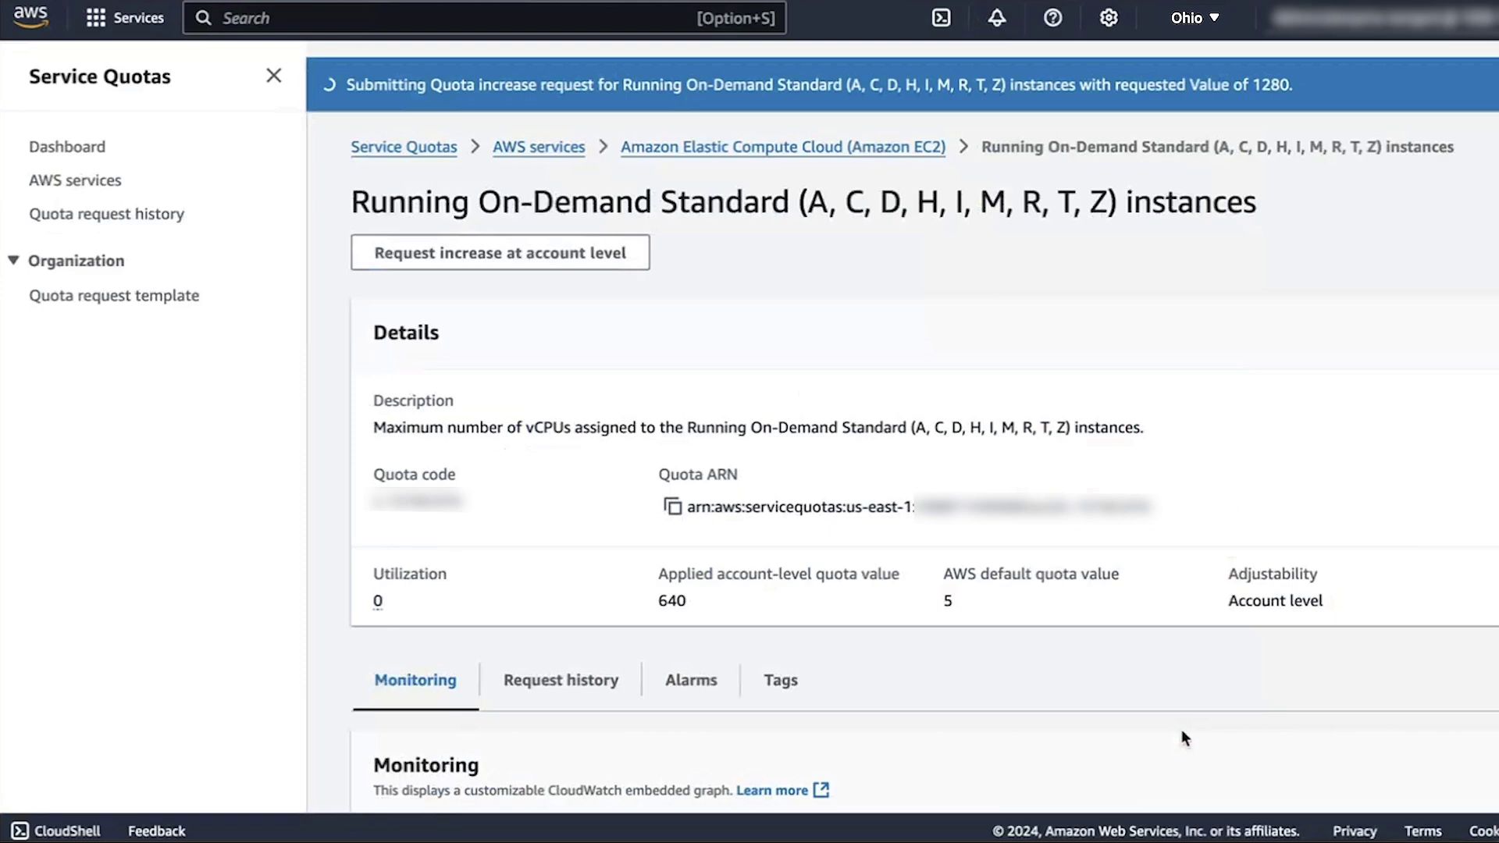